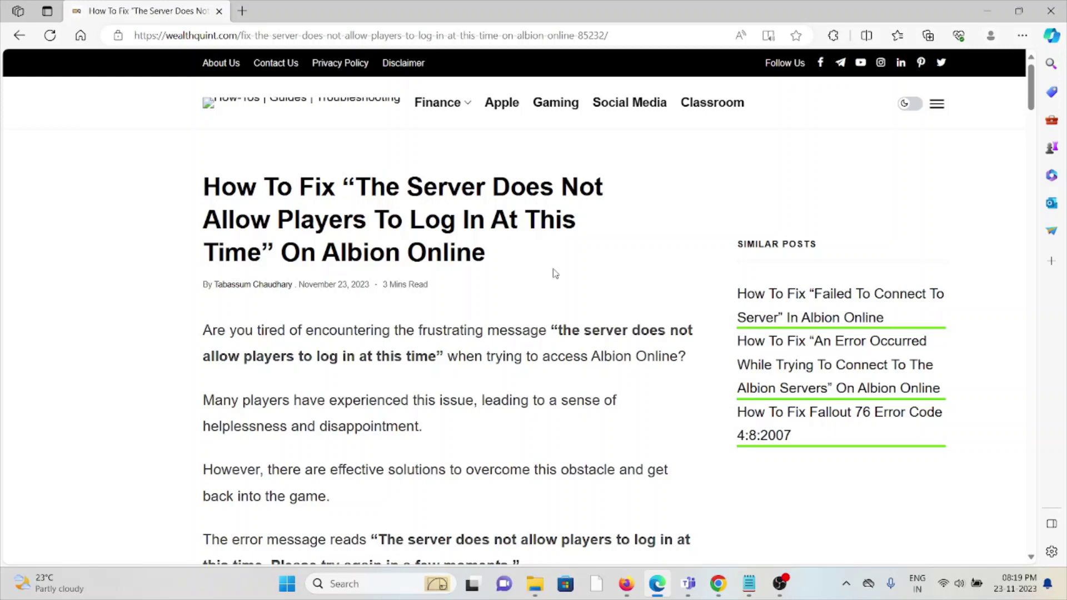
{"action": "scroll", "coordinate": [554, 274], "scroll_direction": "down", "scroll_amount": 1}
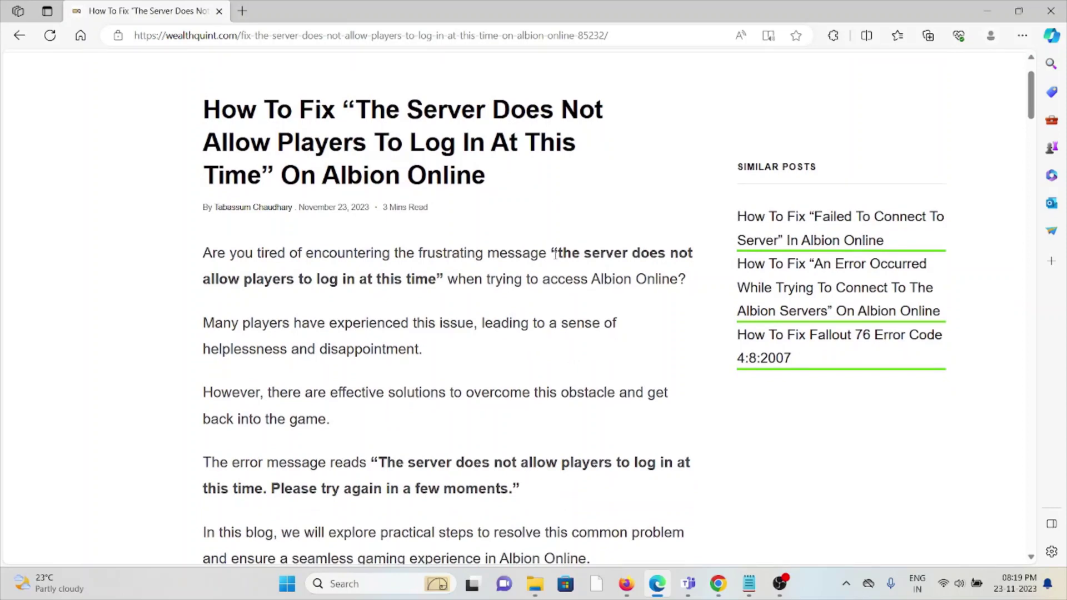
{"action": "scroll", "coordinate": [553, 255], "scroll_direction": "down", "scroll_amount": 1}
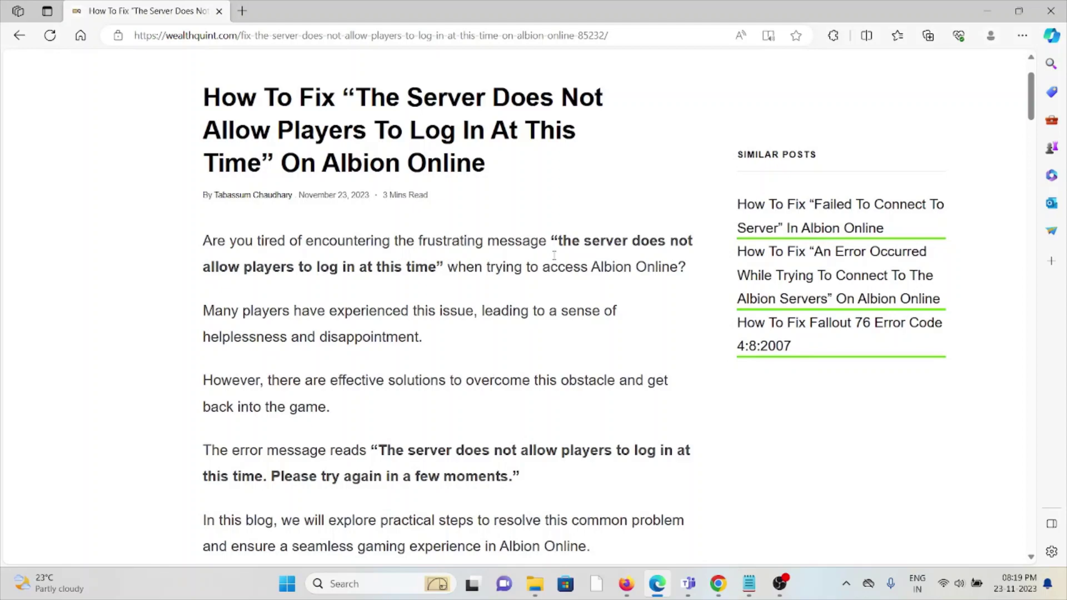
{"action": "scroll", "coordinate": [555, 260], "scroll_direction": "down", "scroll_amount": 2}
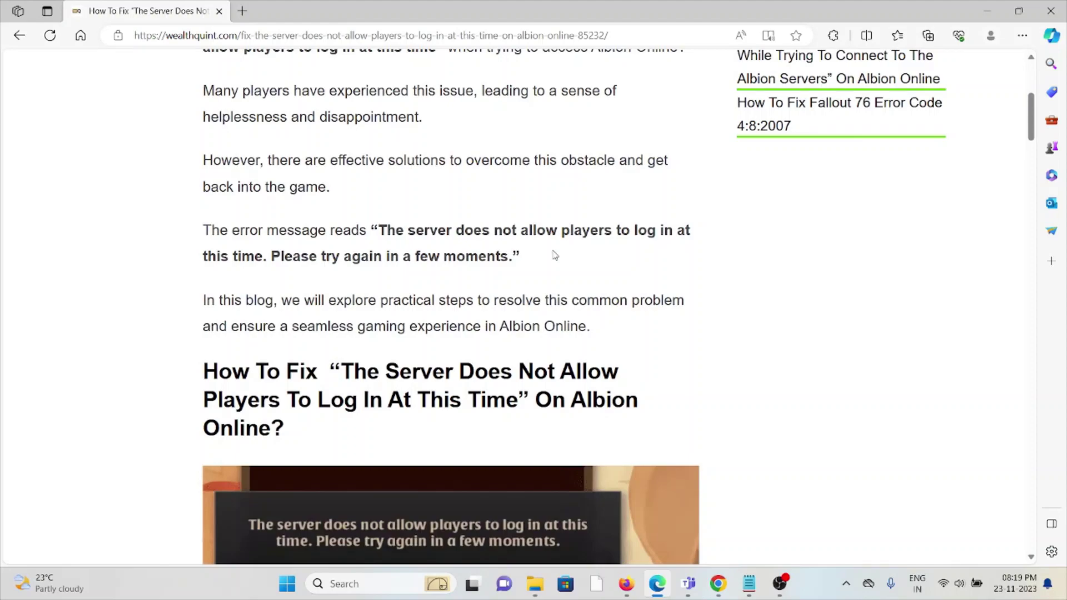
{"action": "scroll", "coordinate": [555, 256], "scroll_direction": "down", "scroll_amount": 3}
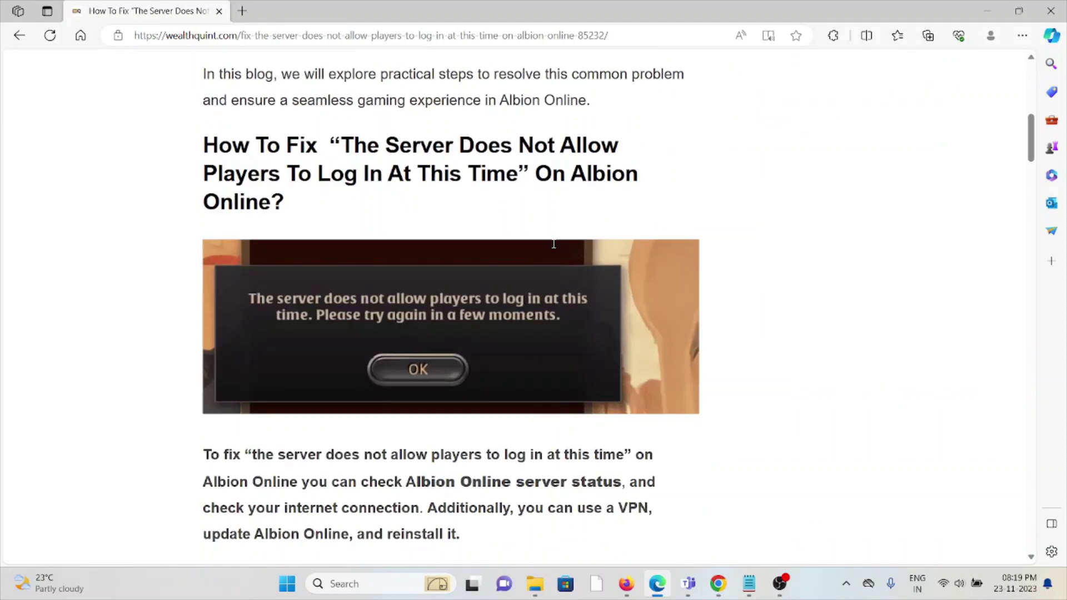
{"action": "scroll", "coordinate": [553, 243], "scroll_direction": "down", "scroll_amount": 2}
{"action": "scroll", "coordinate": [552, 243], "scroll_direction": "down", "scroll_amount": 3}
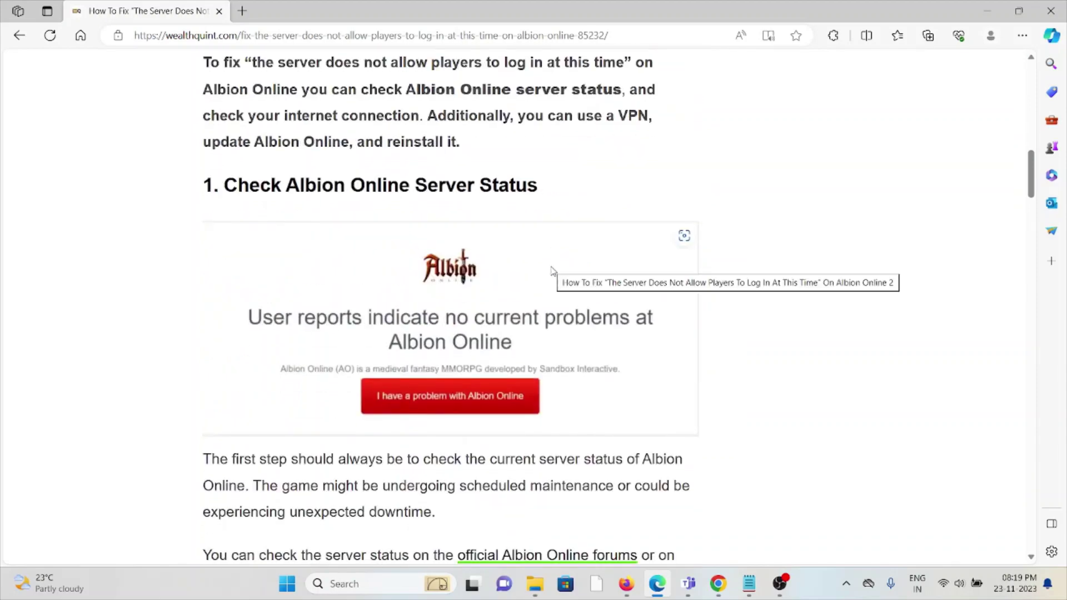
{"action": "scroll", "coordinate": [575, 346], "scroll_direction": "down", "scroll_amount": 2}
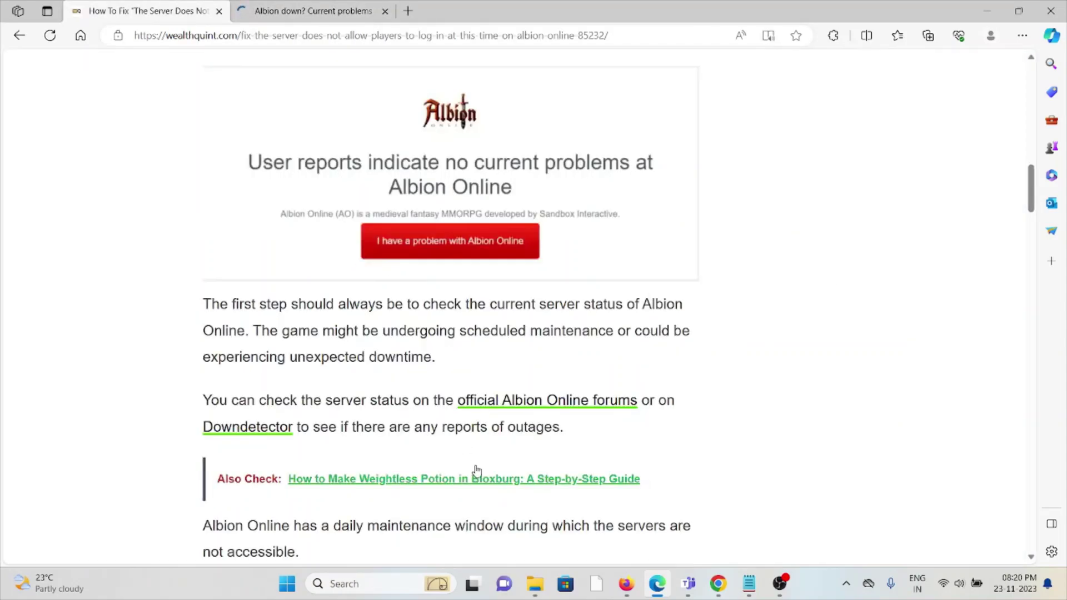
{"action": "scroll", "coordinate": [481, 469], "scroll_direction": "down", "scroll_amount": 2}
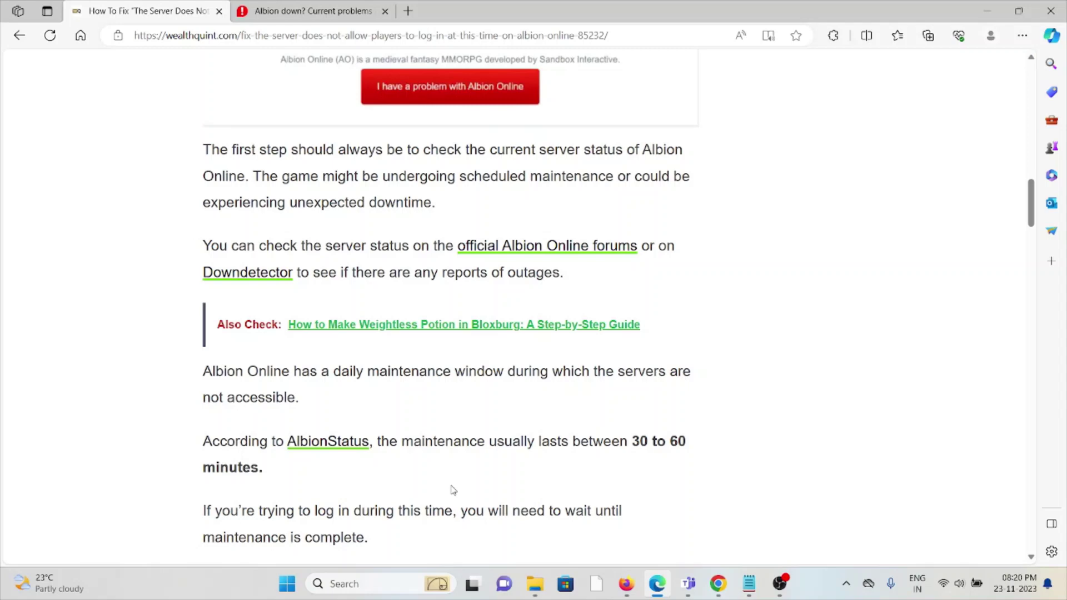
{"action": "scroll", "coordinate": [451, 490], "scroll_direction": "down", "scroll_amount": 3}
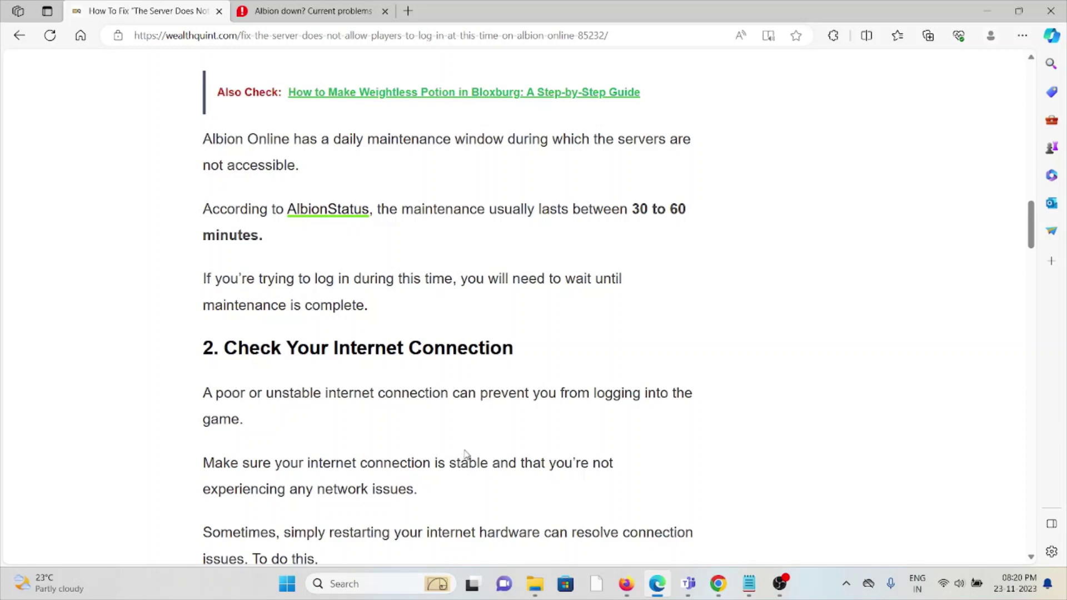
{"action": "scroll", "coordinate": [462, 457], "scroll_direction": "down", "scroll_amount": 1}
{"action": "scroll", "coordinate": [464, 451], "scroll_direction": "down", "scroll_amount": 1}
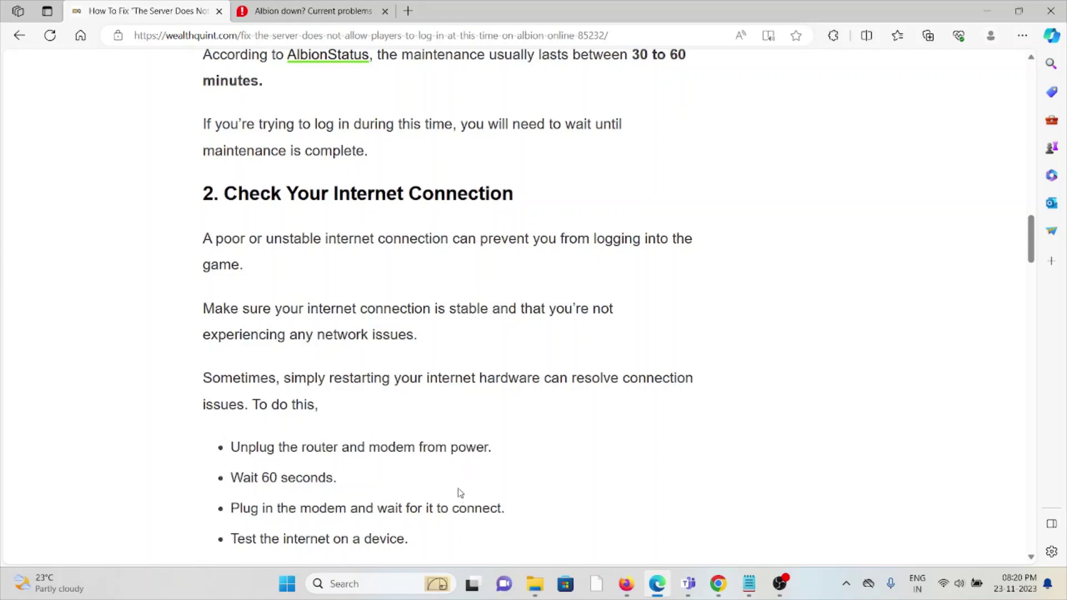
{"action": "scroll", "coordinate": [458, 493], "scroll_direction": "down", "scroll_amount": 1}
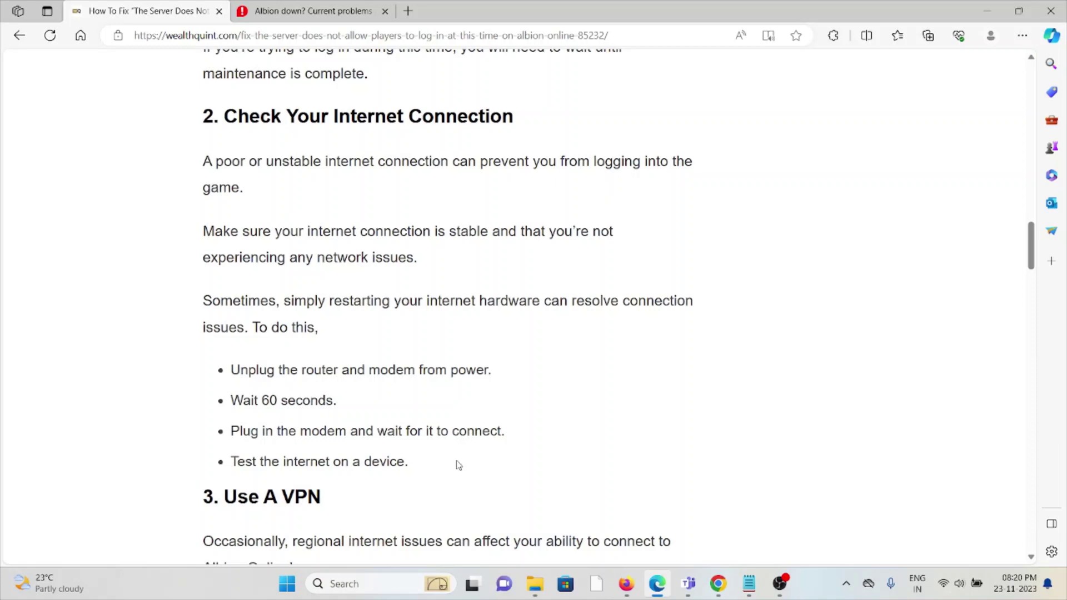
{"action": "scroll", "coordinate": [448, 488], "scroll_direction": "down", "scroll_amount": 1}
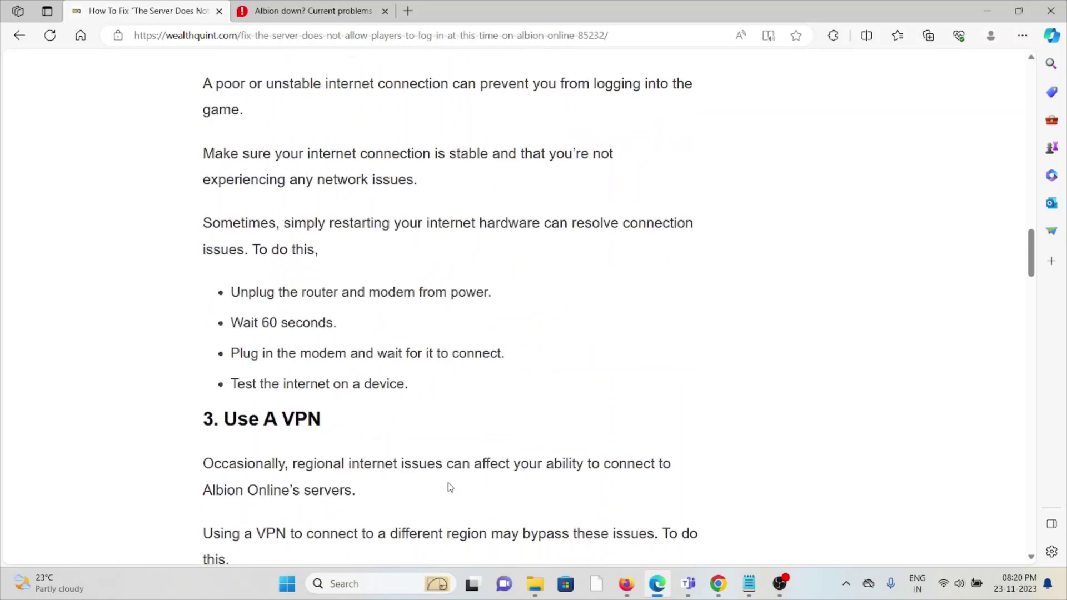
{"action": "scroll", "coordinate": [447, 492], "scroll_direction": "down", "scroll_amount": 1}
{"action": "scroll", "coordinate": [446, 496], "scroll_direction": "down", "scroll_amount": 1}
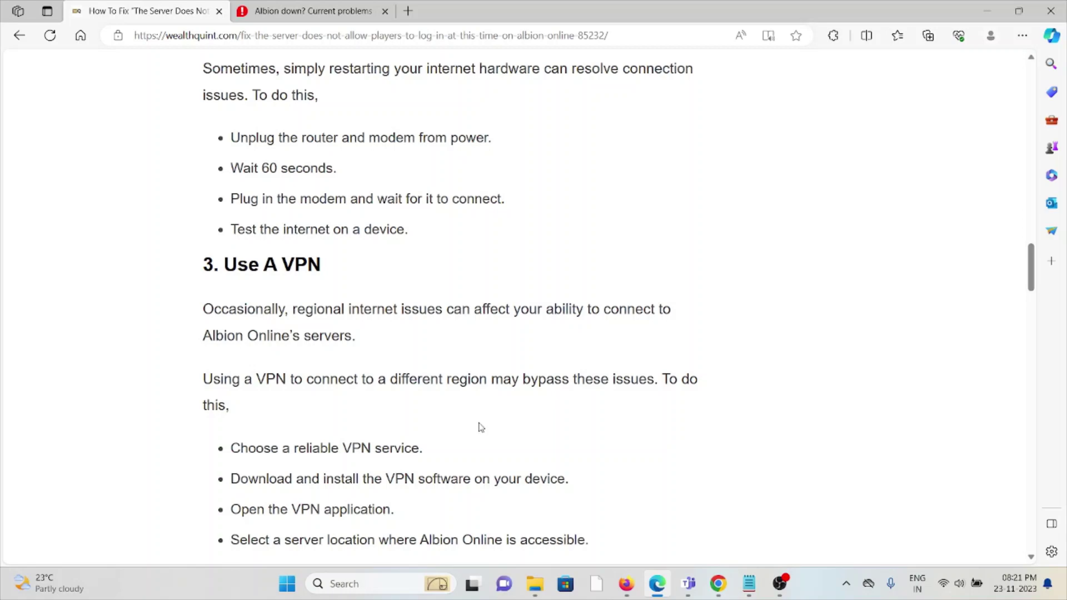
{"action": "scroll", "coordinate": [479, 427], "scroll_direction": "down", "scroll_amount": 1}
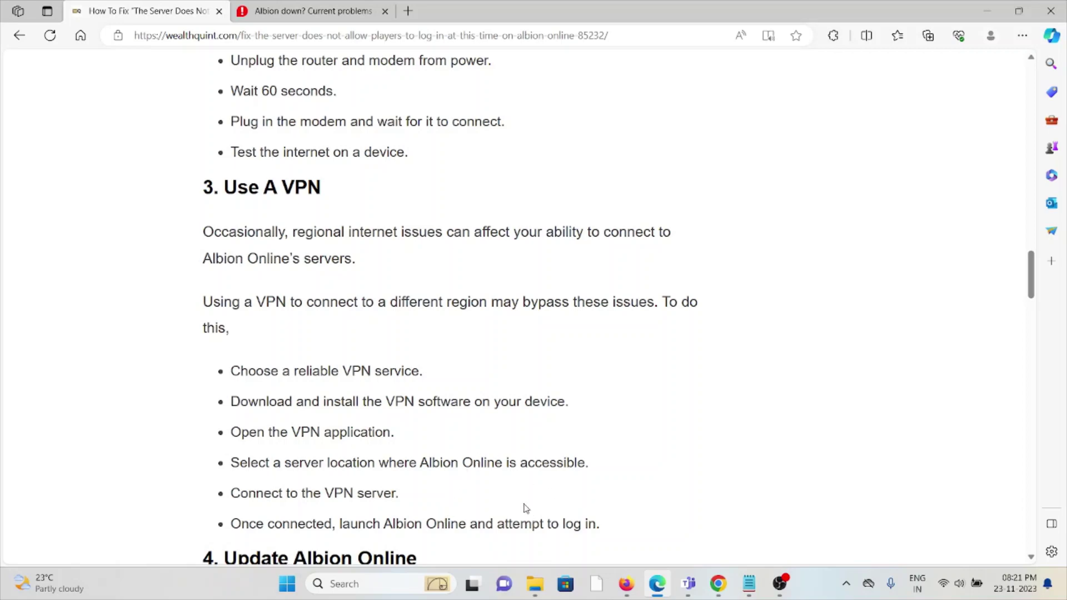
{"action": "scroll", "coordinate": [525, 501], "scroll_direction": "down", "scroll_amount": 1}
{"action": "scroll", "coordinate": [520, 471], "scroll_direction": "down", "scroll_amount": 1}
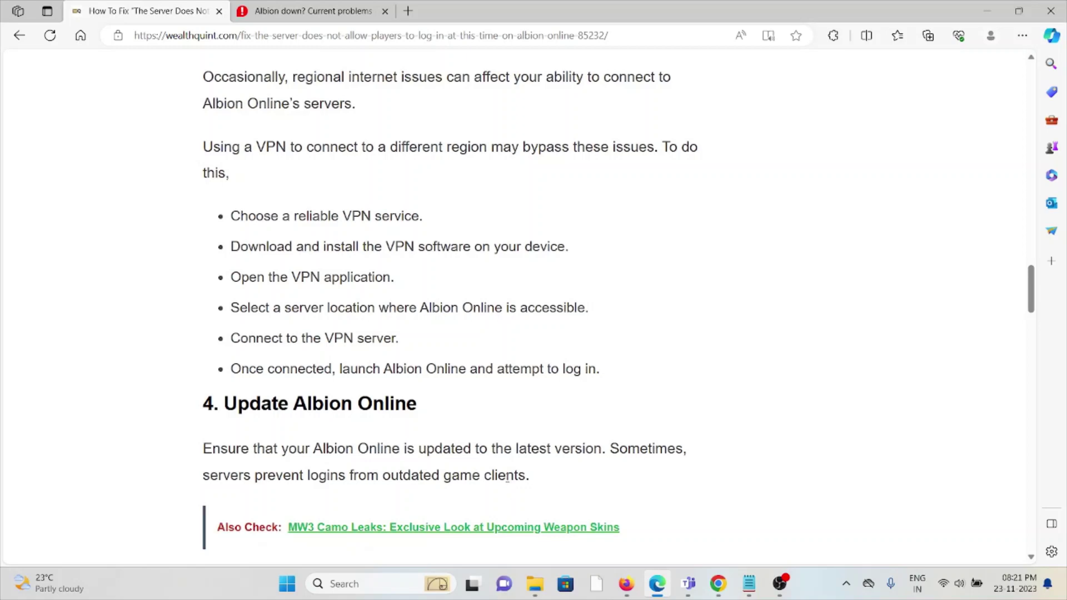
{"action": "scroll", "coordinate": [508, 481], "scroll_direction": "down", "scroll_amount": 1}
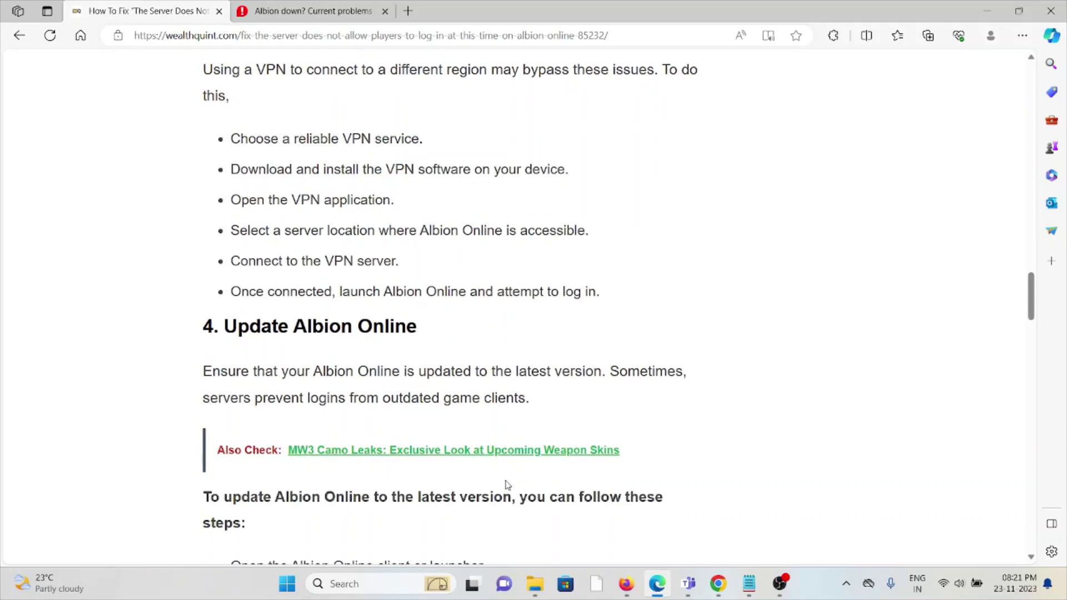
{"action": "scroll", "coordinate": [506, 483], "scroll_direction": "down", "scroll_amount": 1}
{"action": "scroll", "coordinate": [506, 482], "scroll_direction": "down", "scroll_amount": 1}
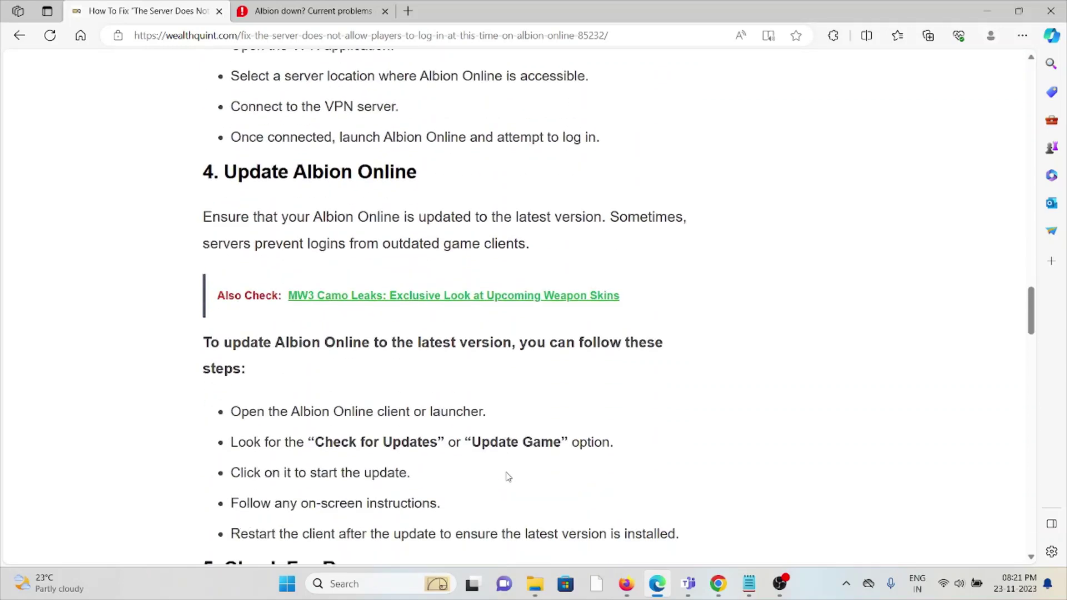
{"action": "scroll", "coordinate": [506, 480], "scroll_direction": "down", "scroll_amount": 2}
{"action": "scroll", "coordinate": [507, 467], "scroll_direction": "up", "scroll_amount": 1}
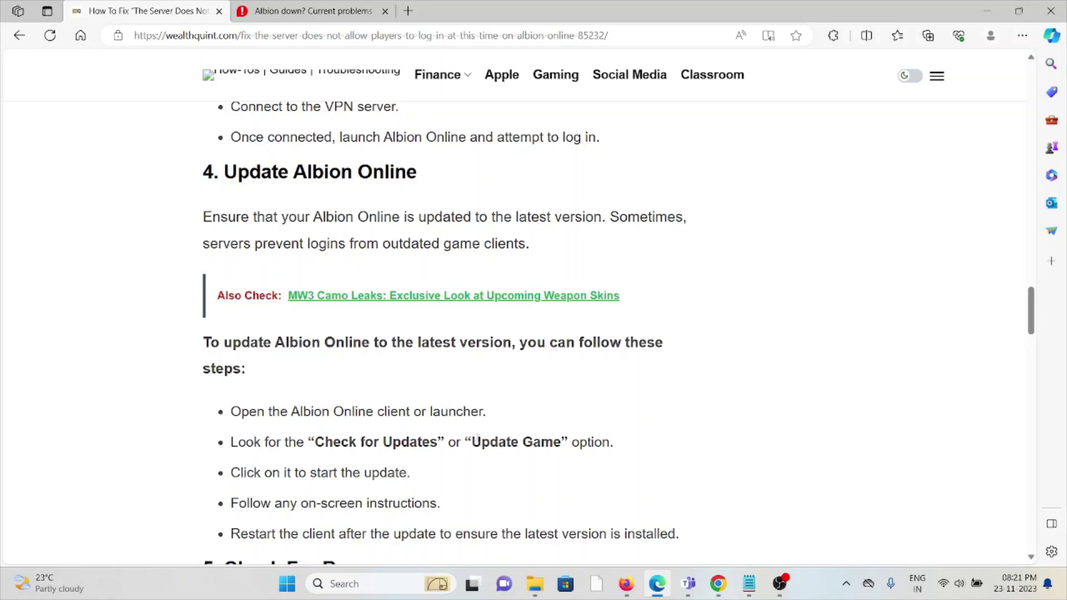
{"action": "scroll", "coordinate": [477, 437], "scroll_direction": "down", "scroll_amount": 1}
{"action": "scroll", "coordinate": [478, 438], "scroll_direction": "down", "scroll_amount": 1}
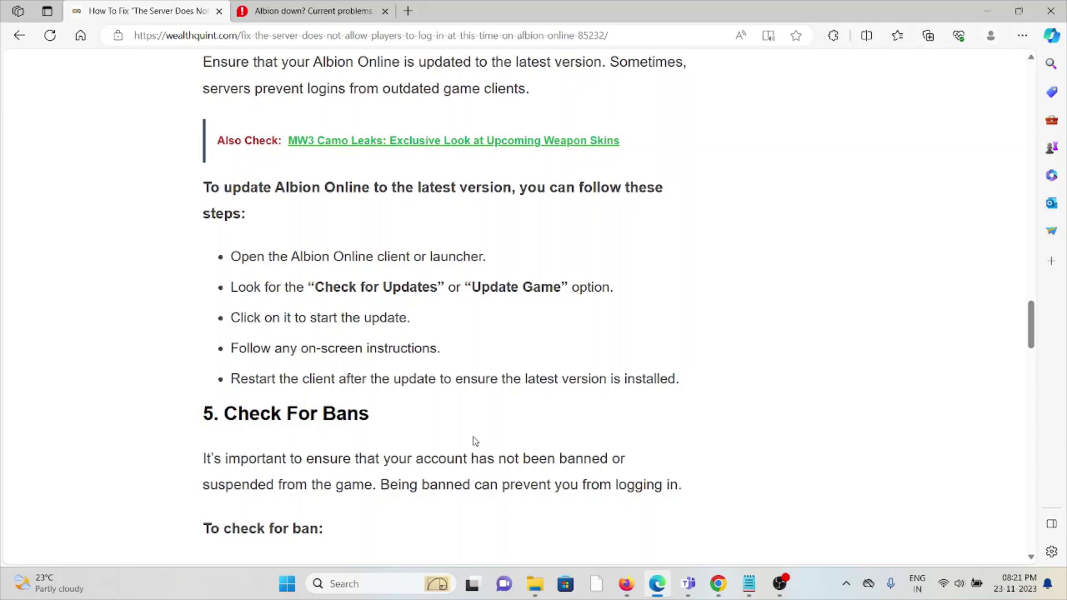
{"action": "scroll", "coordinate": [473, 440], "scroll_direction": "down", "scroll_amount": 1}
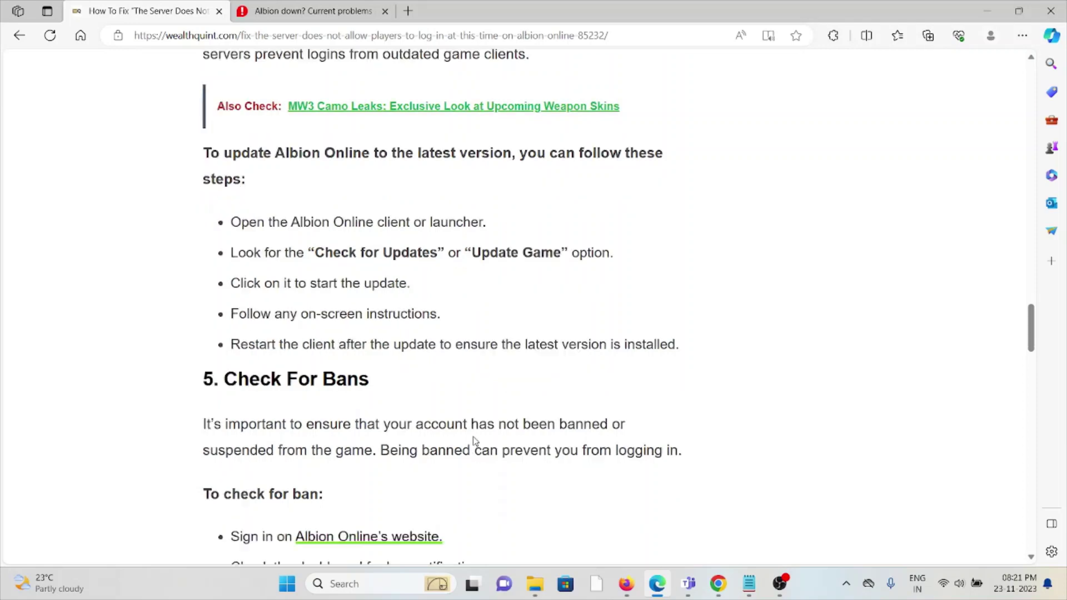
{"action": "scroll", "coordinate": [472, 441], "scroll_direction": "down", "scroll_amount": 1}
{"action": "scroll", "coordinate": [472, 440], "scroll_direction": "down", "scroll_amount": 1}
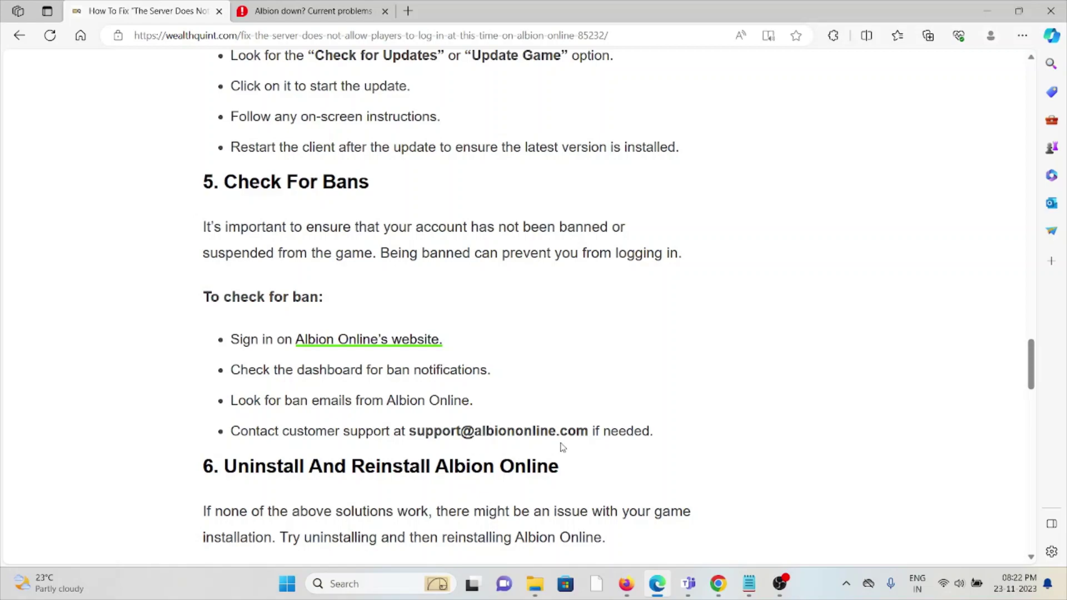
{"action": "scroll", "coordinate": [563, 442], "scroll_direction": "down", "scroll_amount": 4}
{"action": "scroll", "coordinate": [559, 437], "scroll_direction": "down", "scroll_amount": 1}
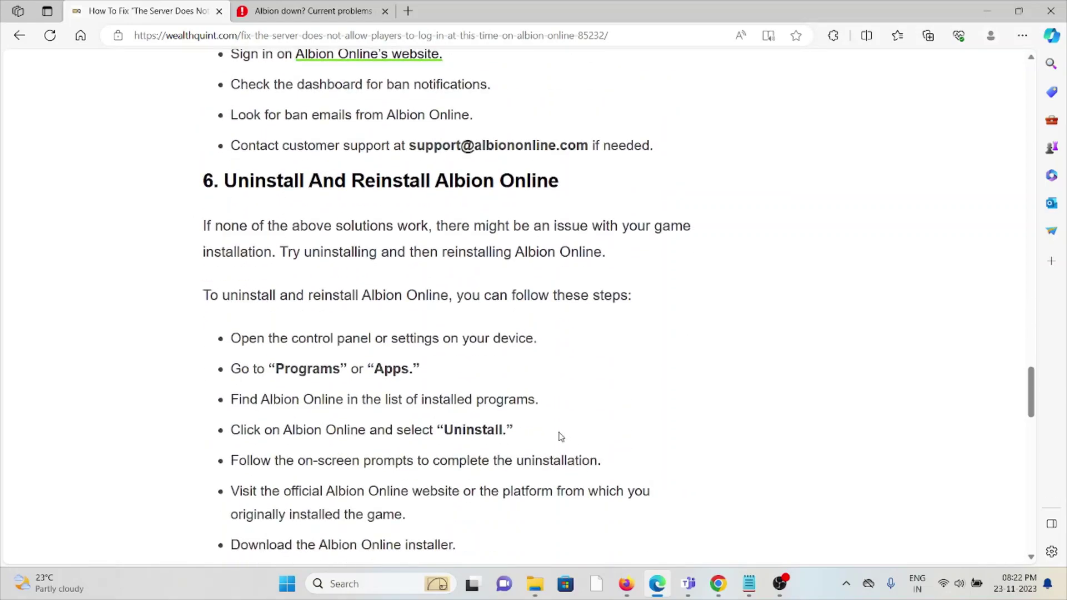
{"action": "scroll", "coordinate": [559, 436], "scroll_direction": "down", "scroll_amount": 1}
{"action": "scroll", "coordinate": [559, 437], "scroll_direction": "down", "scroll_amount": 1}
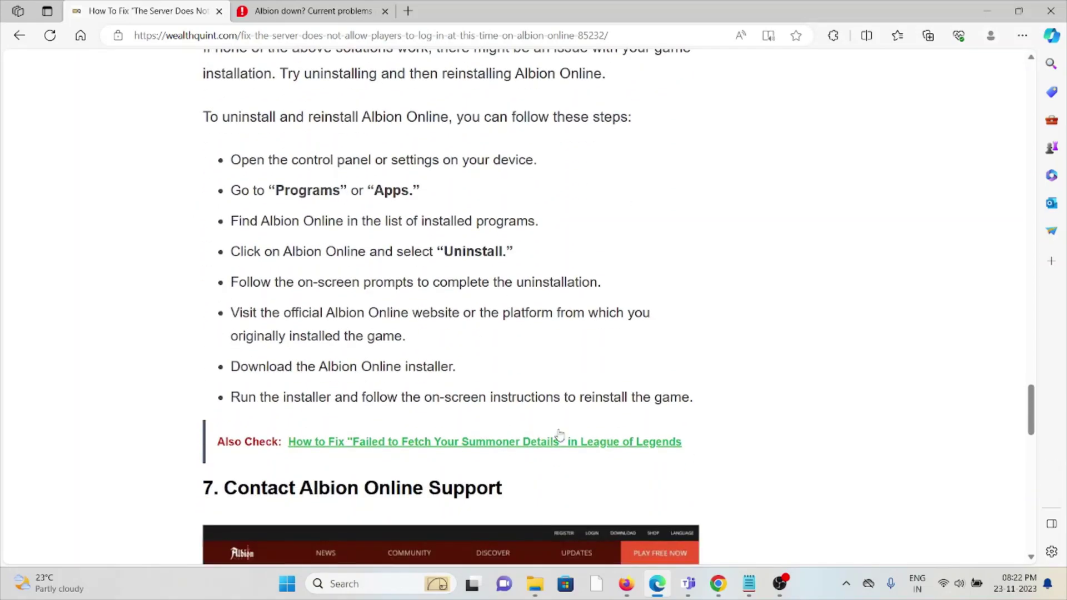
{"action": "scroll", "coordinate": [546, 442], "scroll_direction": "up", "scroll_amount": 3}
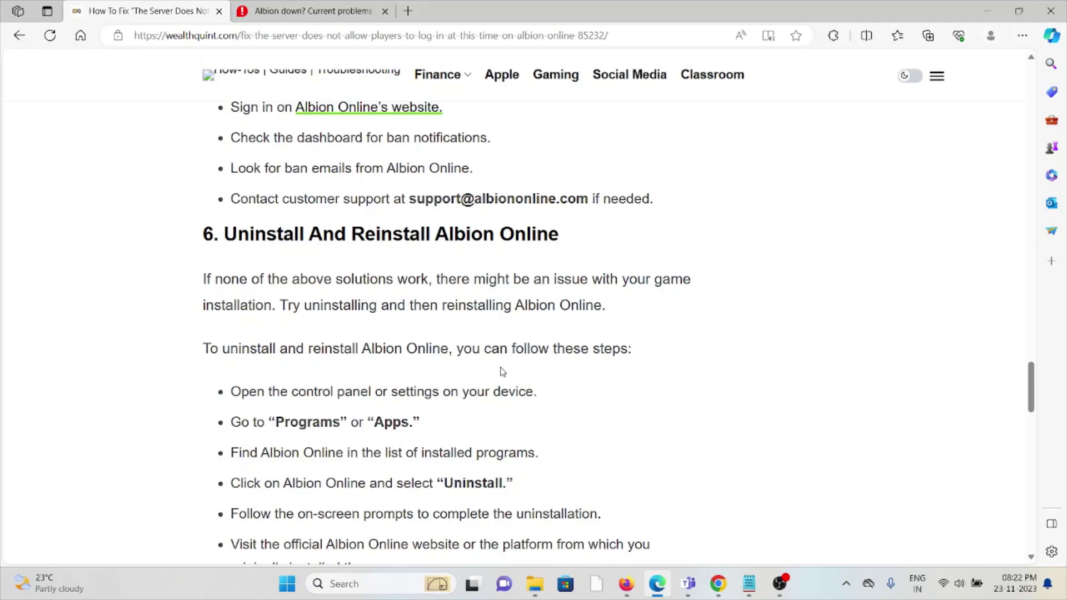
{"action": "scroll", "coordinate": [442, 358], "scroll_direction": "down", "scroll_amount": 3}
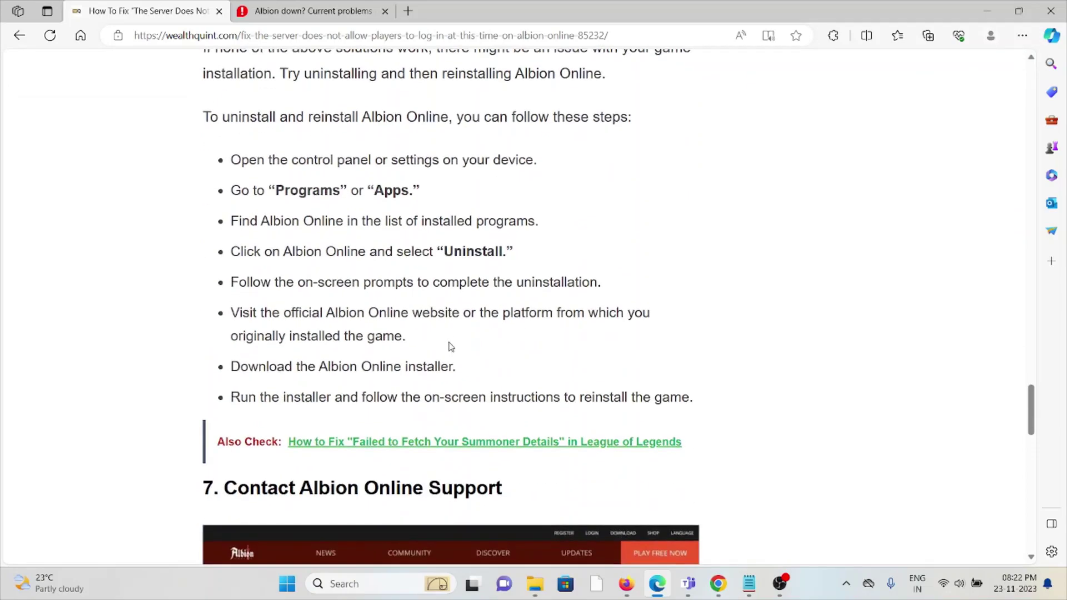
{"action": "scroll", "coordinate": [446, 358], "scroll_direction": "down", "scroll_amount": 4}
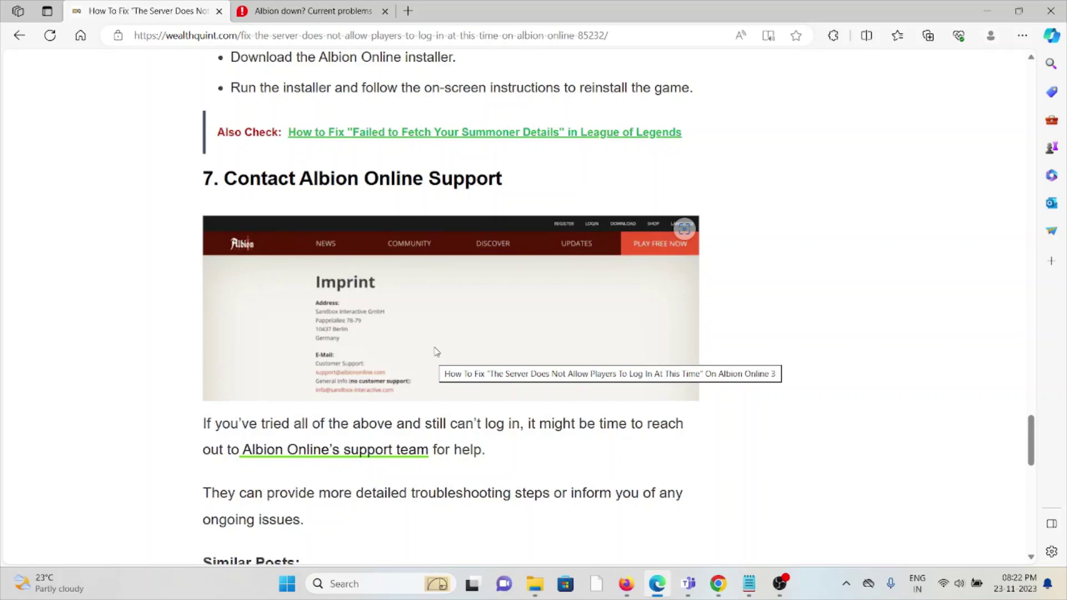
{"action": "scroll", "coordinate": [510, 345], "scroll_direction": "down", "scroll_amount": 3}
{"action": "scroll", "coordinate": [509, 345], "scroll_direction": "up", "scroll_amount": 1}
{"action": "scroll", "coordinate": [524, 340], "scroll_direction": "up", "scroll_amount": 6}
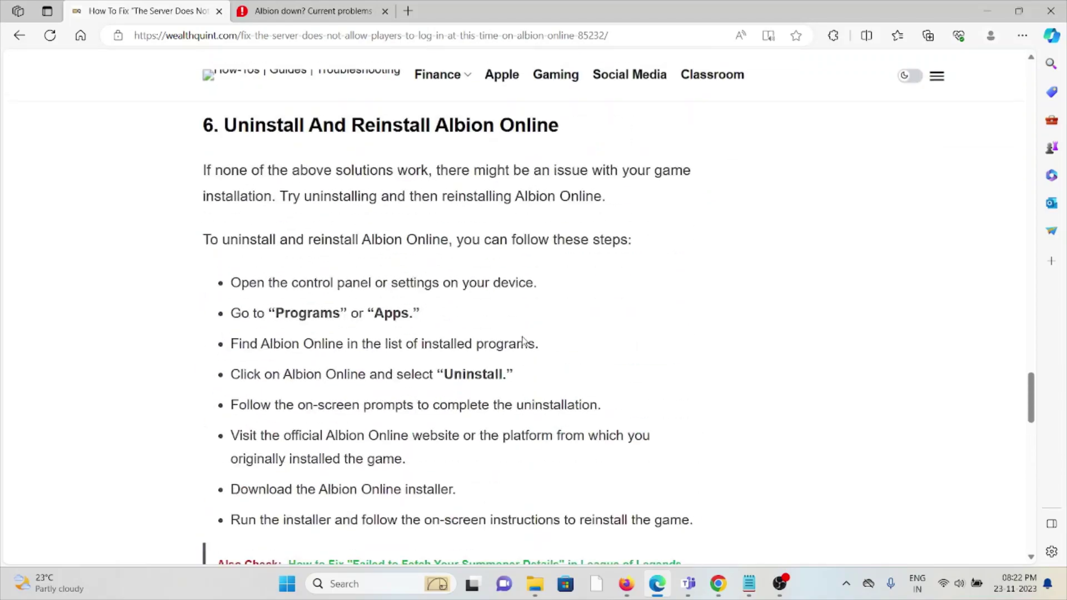
{"action": "scroll", "coordinate": [523, 340], "scroll_direction": "up", "scroll_amount": 5}
{"action": "scroll", "coordinate": [523, 340], "scroll_direction": "up", "scroll_amount": 5}
{"action": "scroll", "coordinate": [525, 338], "scroll_direction": "up", "scroll_amount": 5}
{"action": "scroll", "coordinate": [530, 332], "scroll_direction": "up", "scroll_amount": 5}
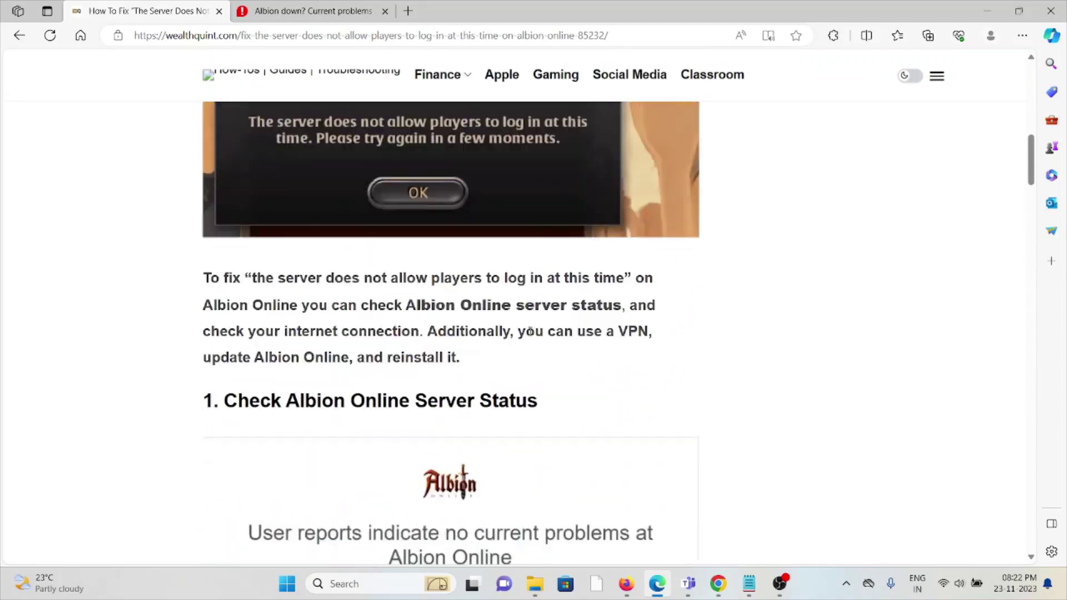